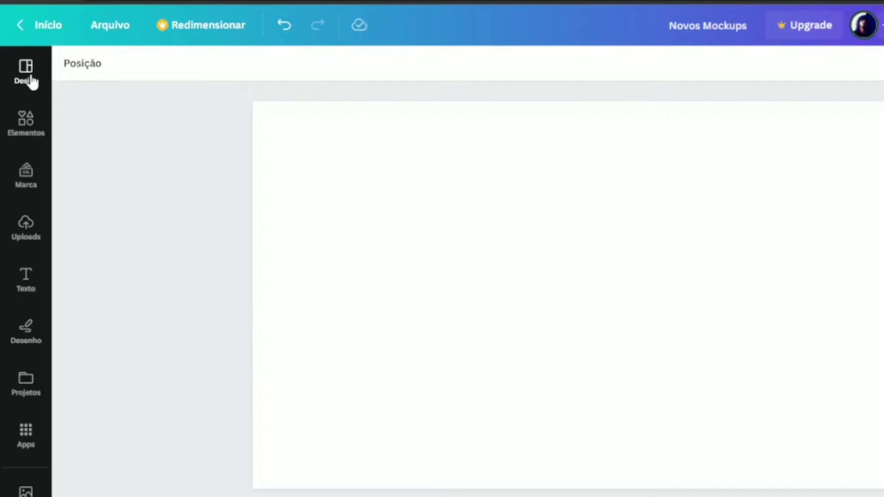
# Browse the Canva app directory and open the mockups app.
pyautogui.click(26, 435)
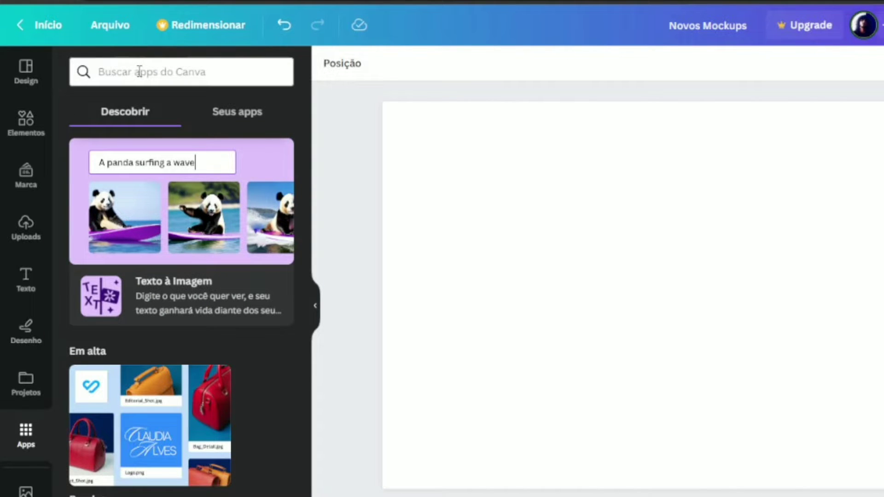
pyautogui.scroll(-10, 148, 183)
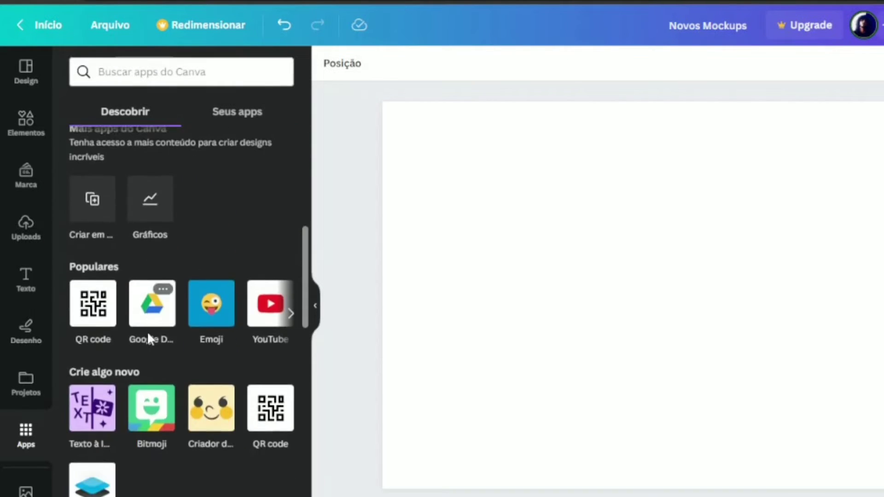
pyautogui.scroll(-3, 148, 330)
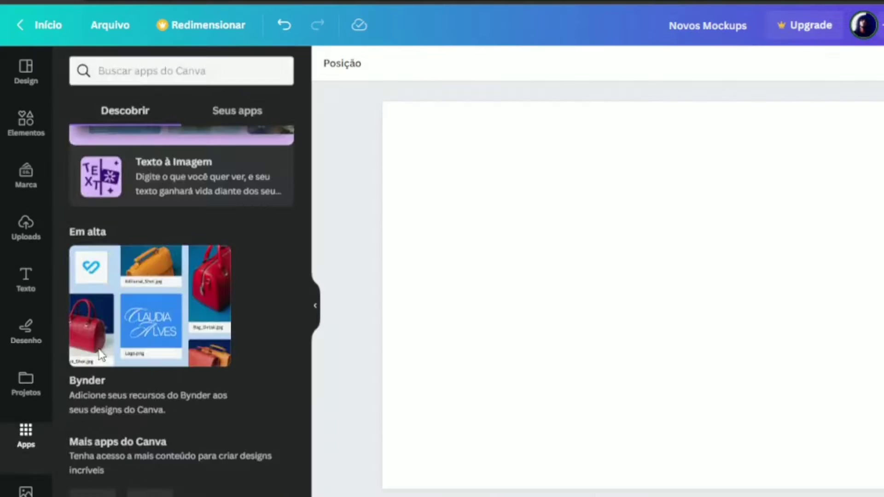
pyautogui.click(153, 331)
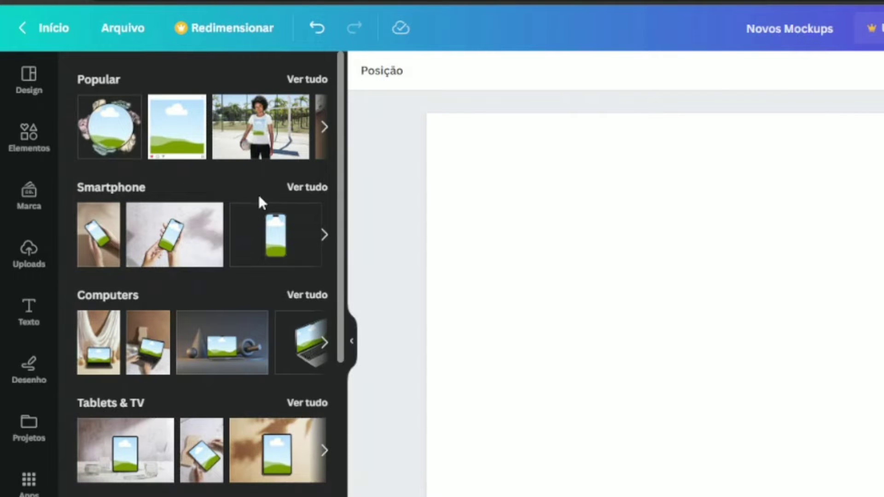
# Look through the available mockup categories, from Popular and Smartphone down to Embalagem and Frames.
pyautogui.scroll(-5, 258, 202)
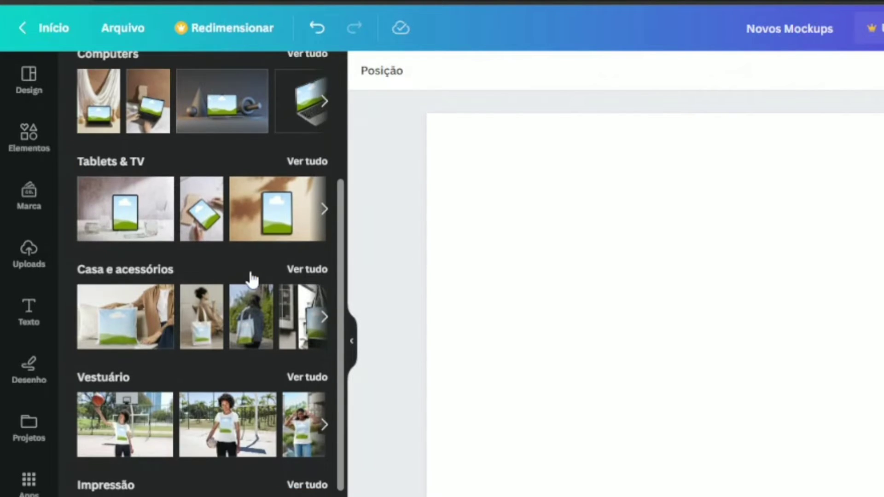
pyautogui.scroll(-4, 248, 341)
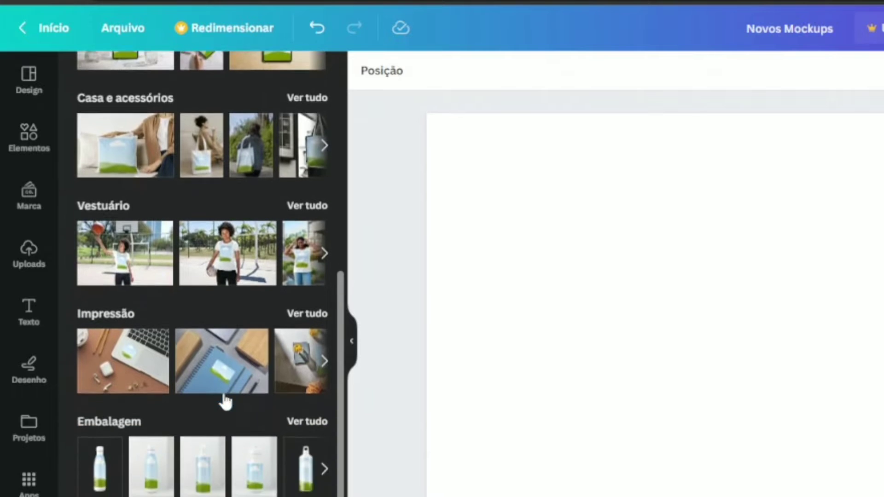
pyautogui.scroll(-2, 224, 400)
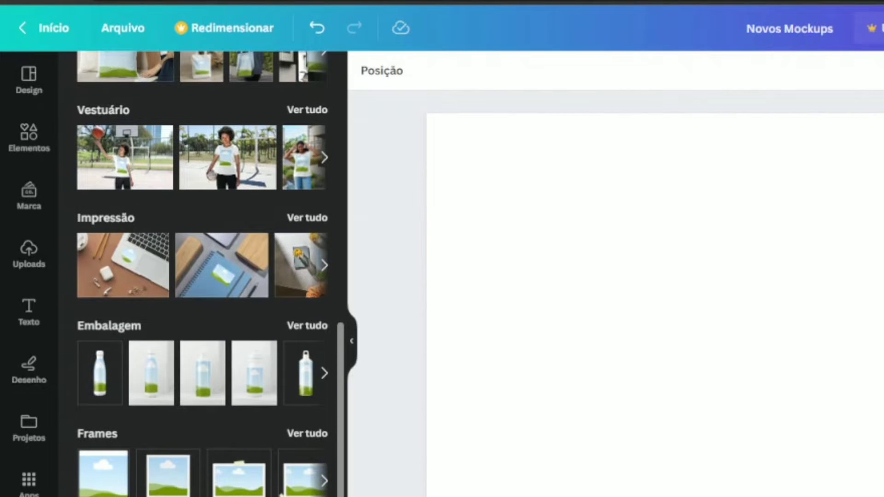
pyautogui.scroll(10, 196, 365)
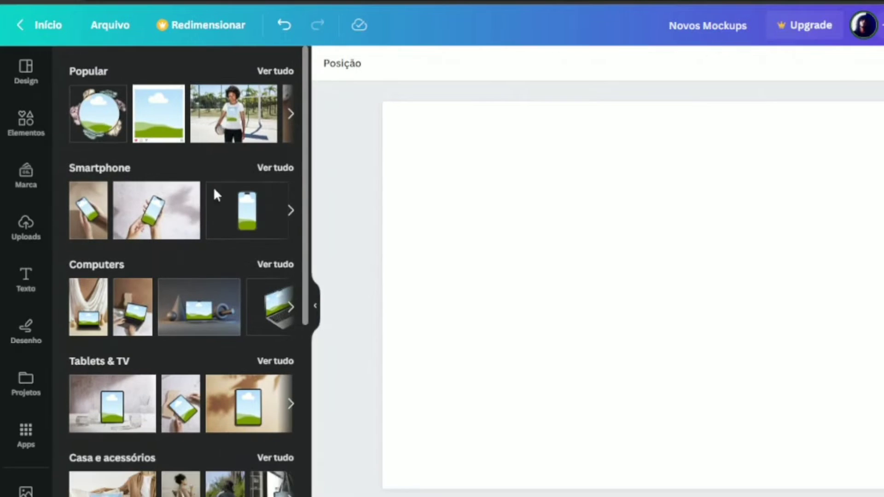
pyautogui.scroll(-7, 217, 217)
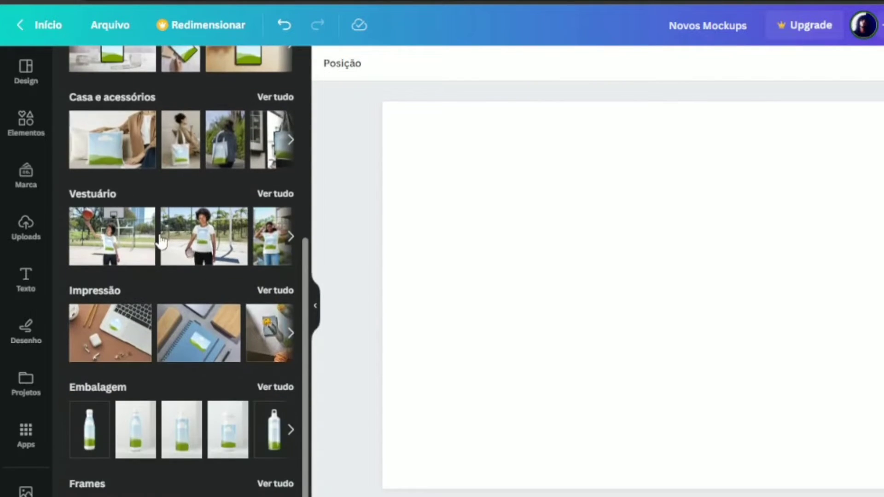
pyautogui.scroll(-2, 183, 452)
pyautogui.scroll(10, 209, 401)
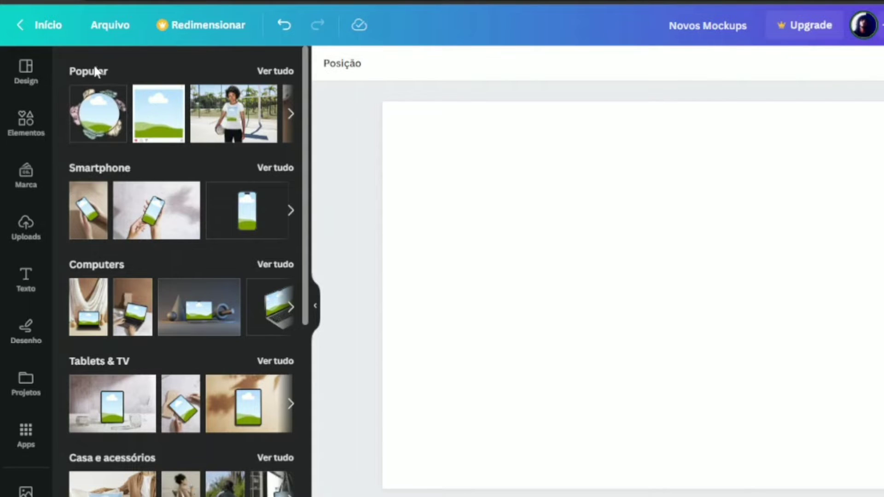
# Add the Instagram-style post mockup from the full Popular collection and enlarge it to fill most of the page height.
pyautogui.click(278, 71)
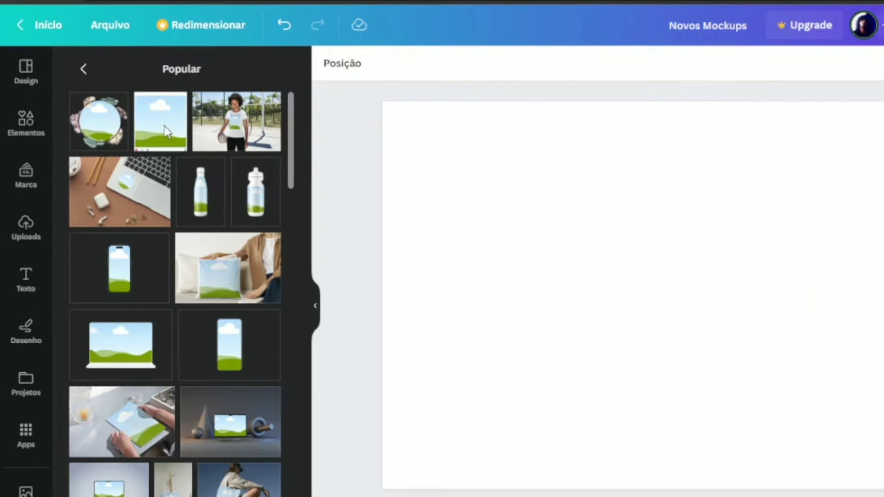
pyautogui.click(165, 131)
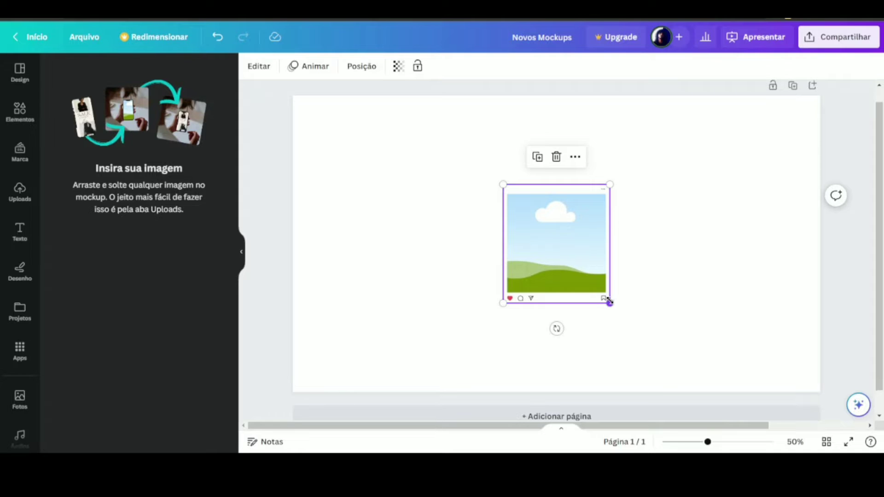
pyautogui.moveTo(610, 301); pyautogui.dragTo(662, 364)
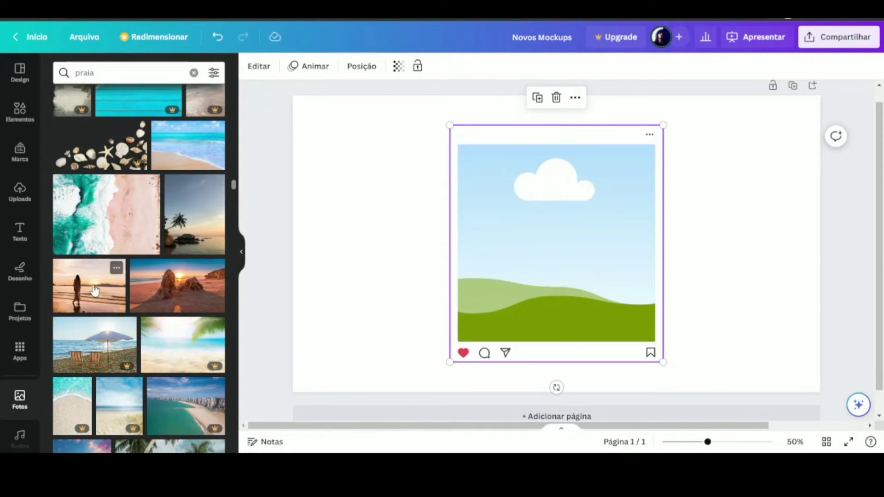
# Place the beach sunset photo of the walking woman in the mockup and set its image adjustment to Preencher.
pyautogui.moveTo(95, 292); pyautogui.dragTo(474, 250)
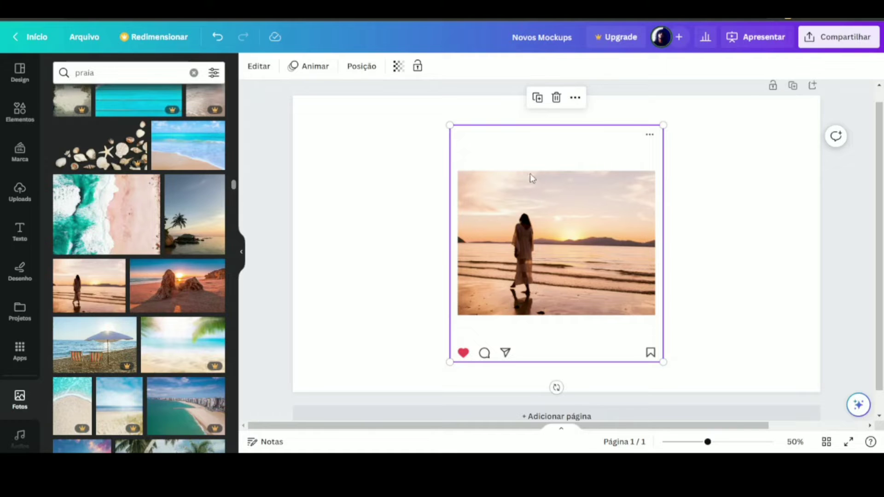
pyautogui.click(259, 67)
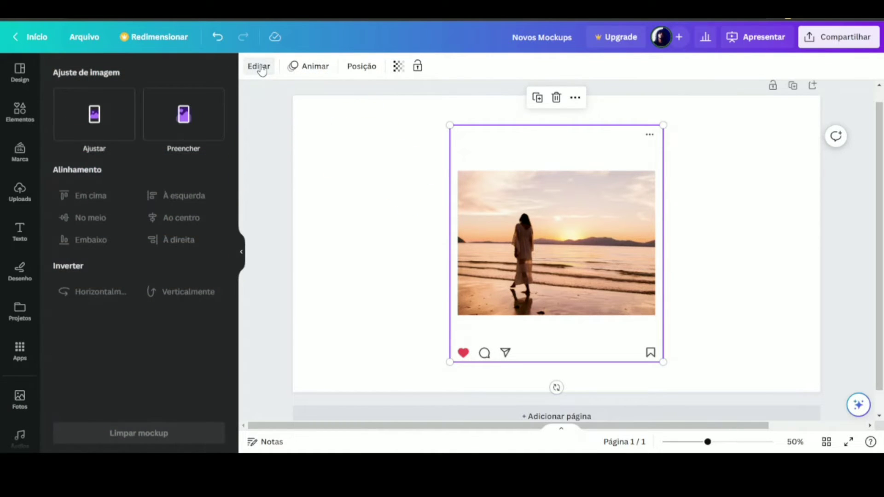
pyautogui.click(184, 115)
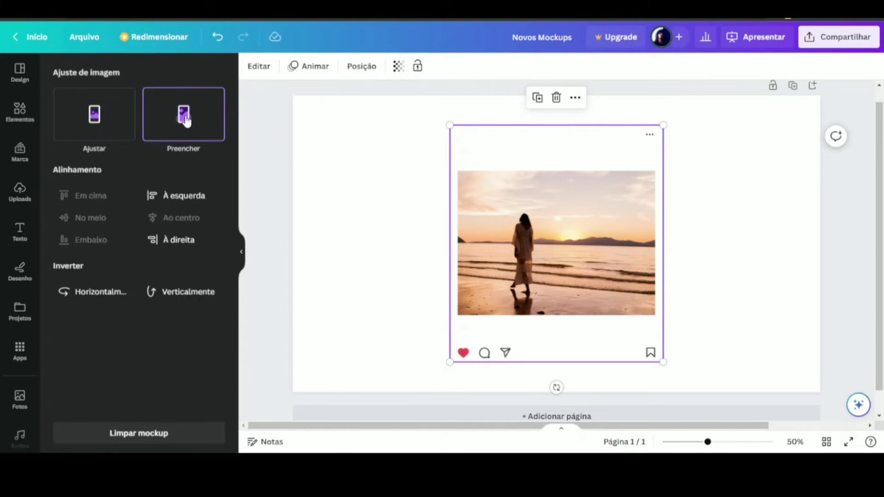
# Try aligning the mockup's photo to À esquerda and À direita, and return it to Ao centro.
pyautogui.click(164, 197)
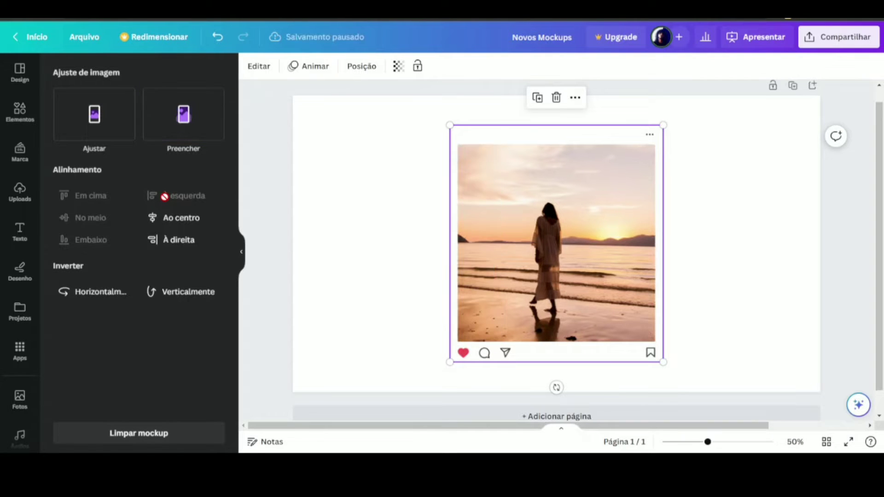
pyautogui.click(181, 242)
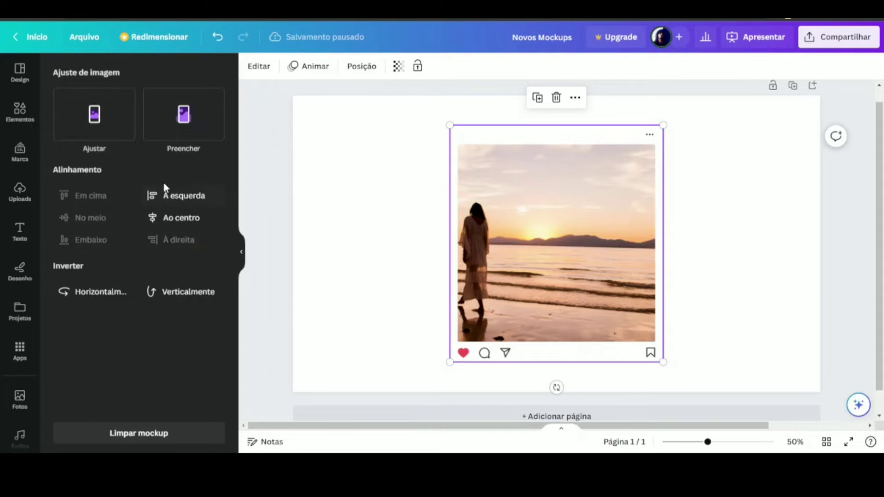
pyautogui.click(177, 220)
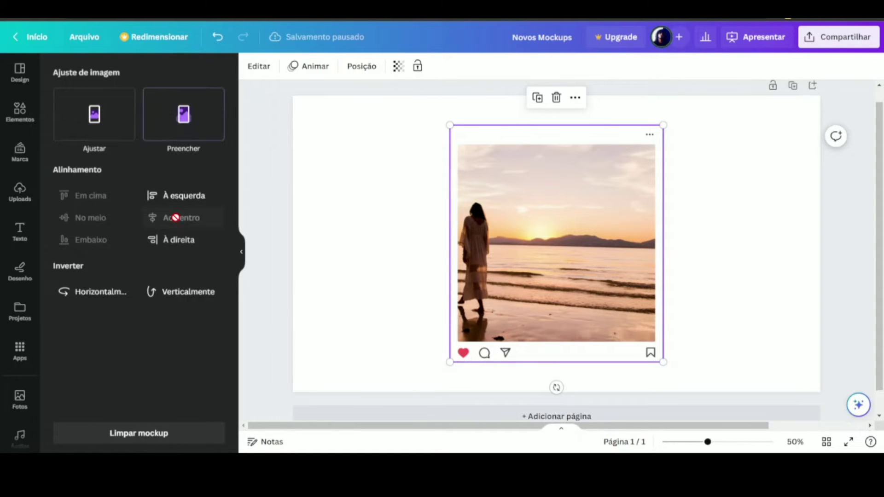
# Try flipping the mockup's photo horizontally and vertically, reversing each flip.
pyautogui.click(100, 298)
pyautogui.click(98, 295)
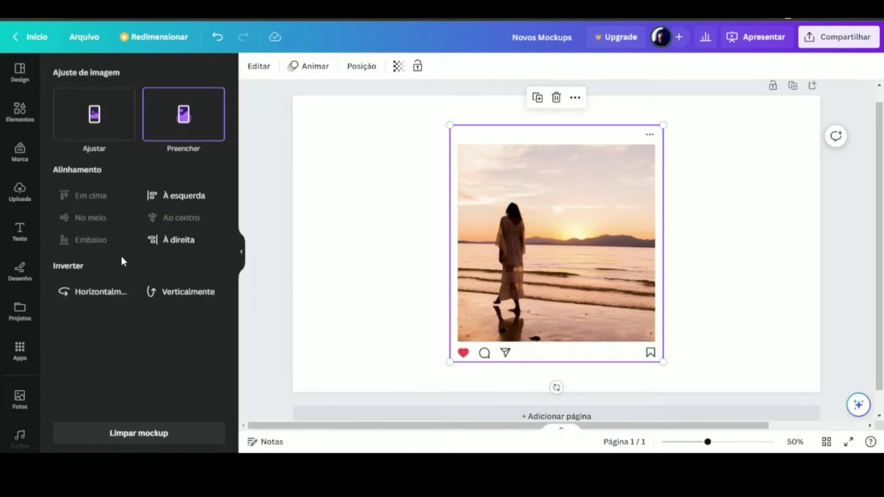
pyautogui.click(179, 298)
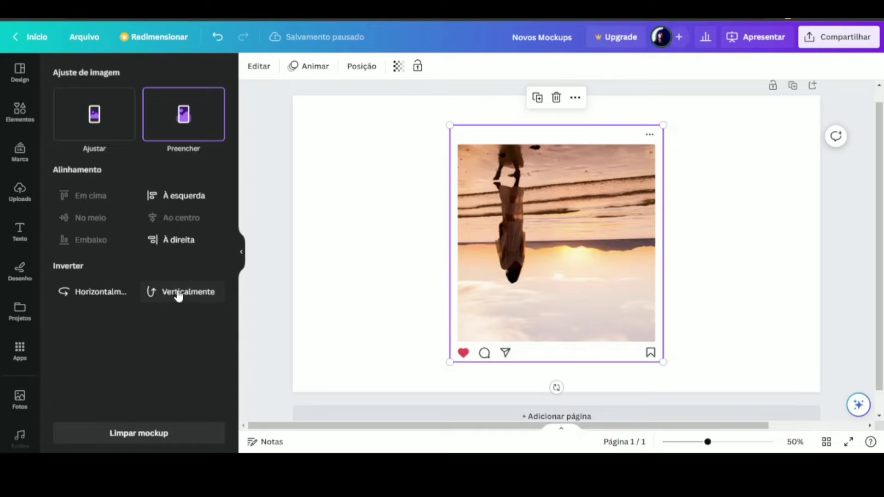
pyautogui.click(178, 299)
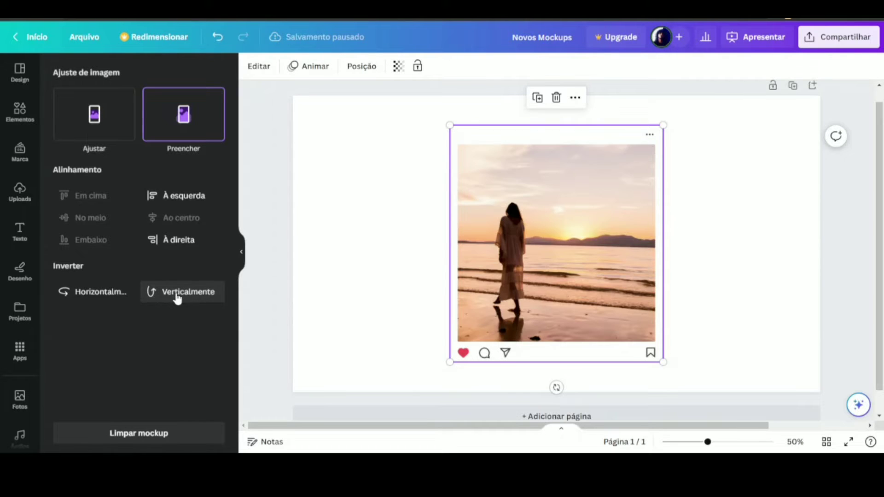
# Examine the filled mockup up close and review its image adjustment, alignment and flip options.
pyautogui.click(241, 252)
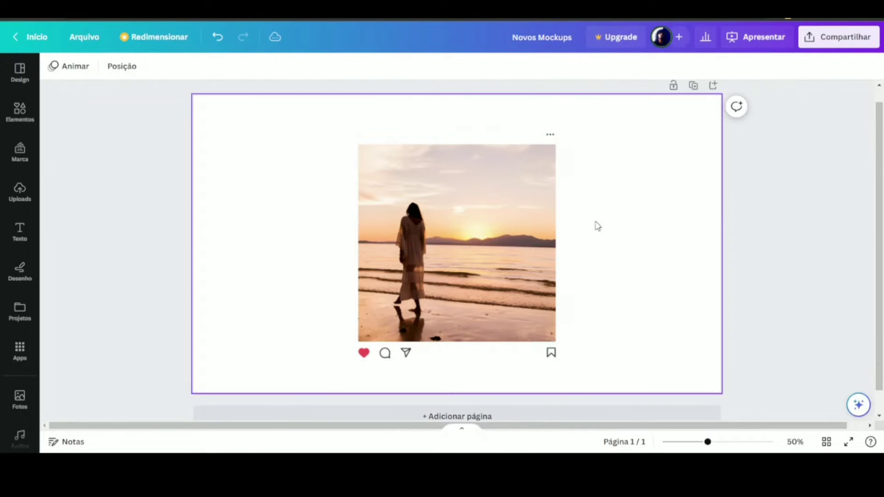
pyautogui.moveTo(707, 441); pyautogui.dragTo(713, 442)
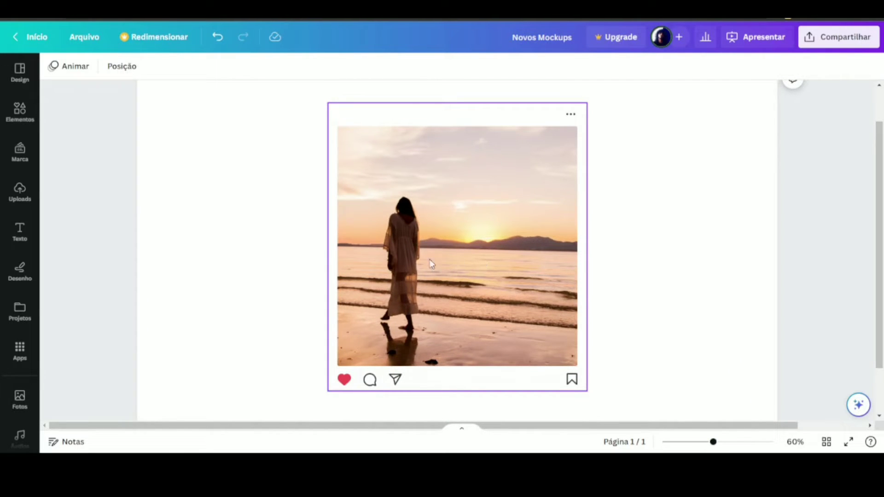
pyautogui.click(484, 224)
pyautogui.scroll(-1, 485, 224)
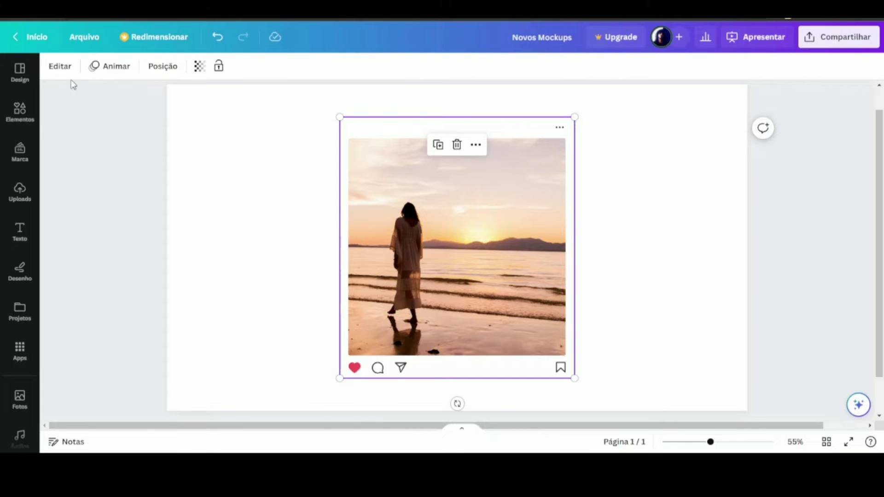
pyautogui.click(64, 69)
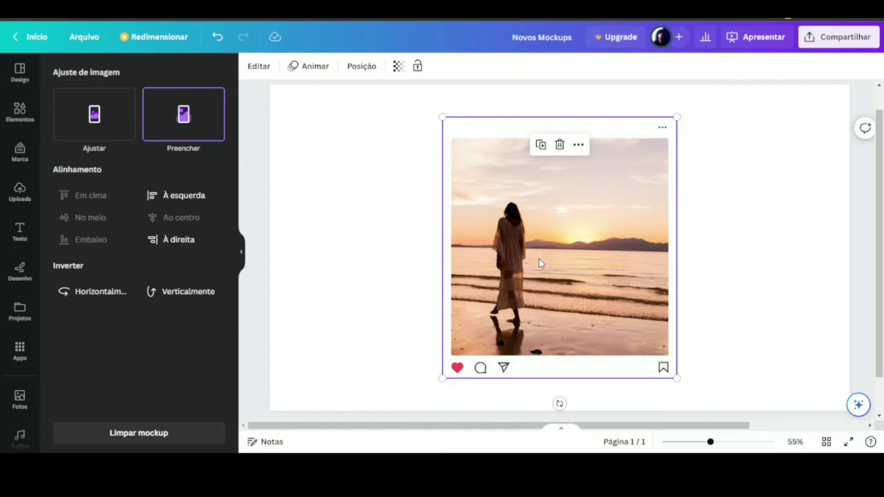
pyautogui.scroll(-2, 538, 258)
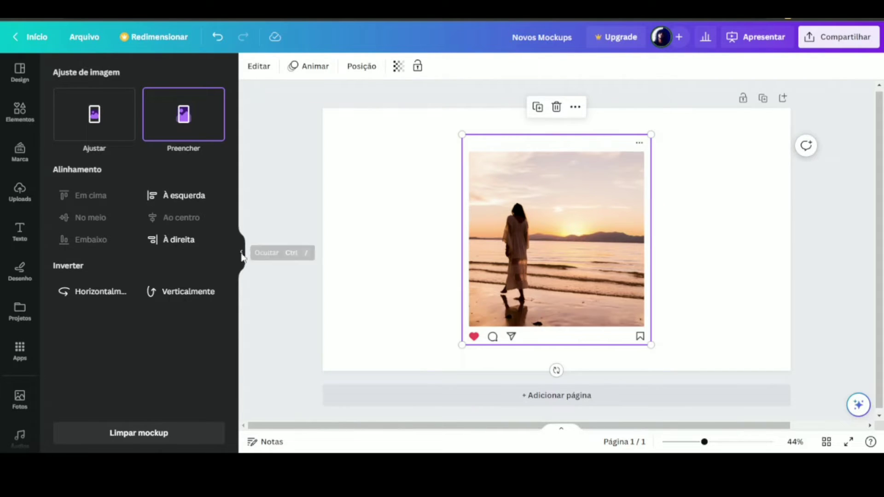
# Shrink the post mockup slightly and move it to the left half of the page.
pyautogui.click(240, 256)
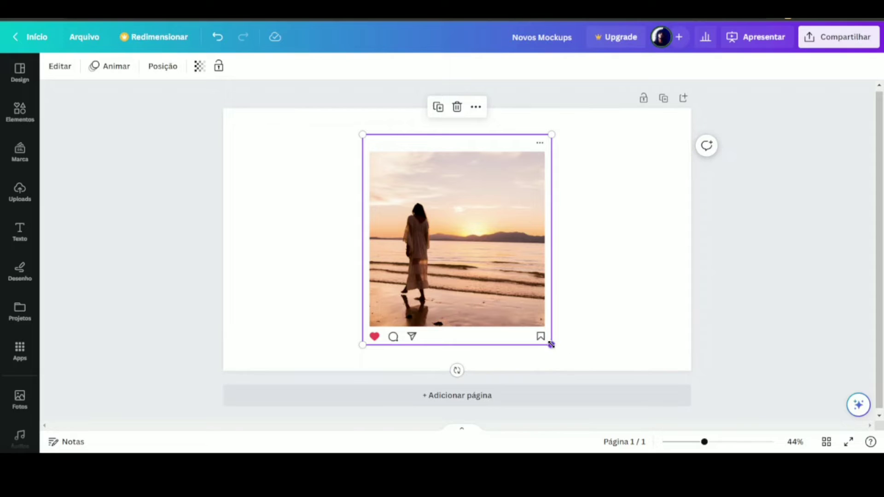
pyautogui.moveTo(551, 344); pyautogui.dragTo(531, 321)
pyautogui.moveTo(460, 239); pyautogui.dragTo(343, 238)
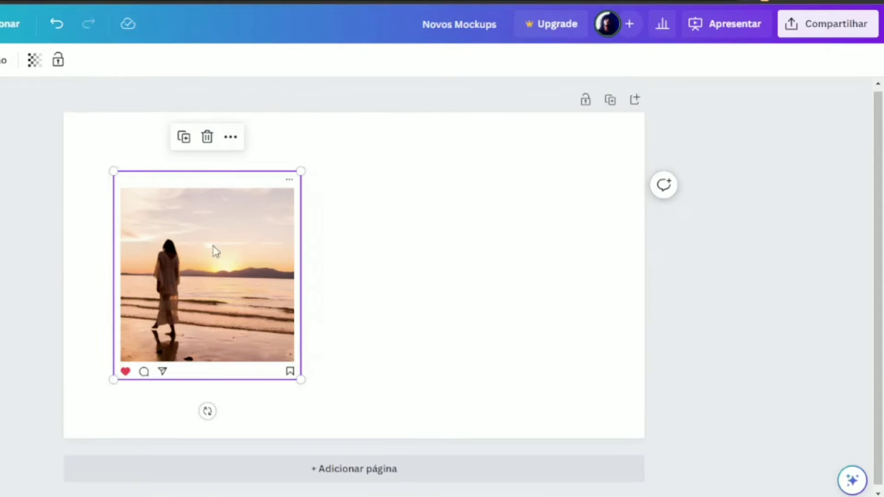
# Copy the whole design to the clipboard through the sharing options and paste it onto the same page as an image.
pyautogui.click(815, 29)
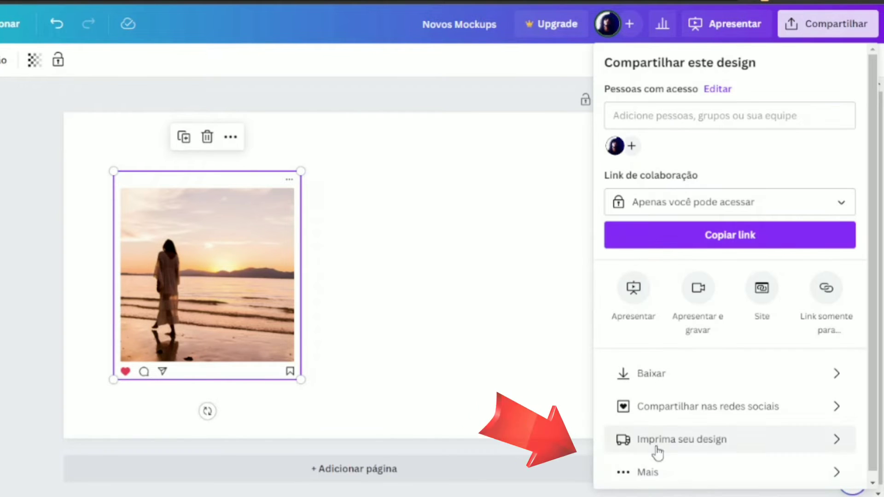
pyautogui.click(687, 478)
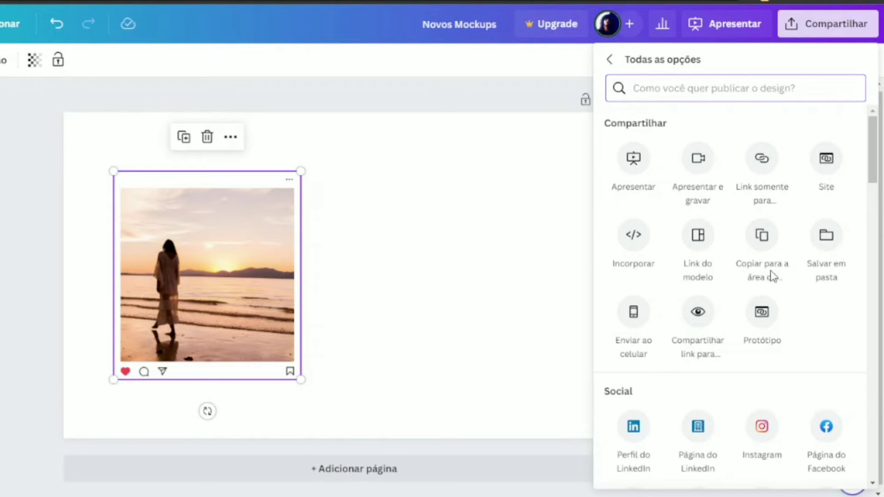
pyautogui.click(762, 237)
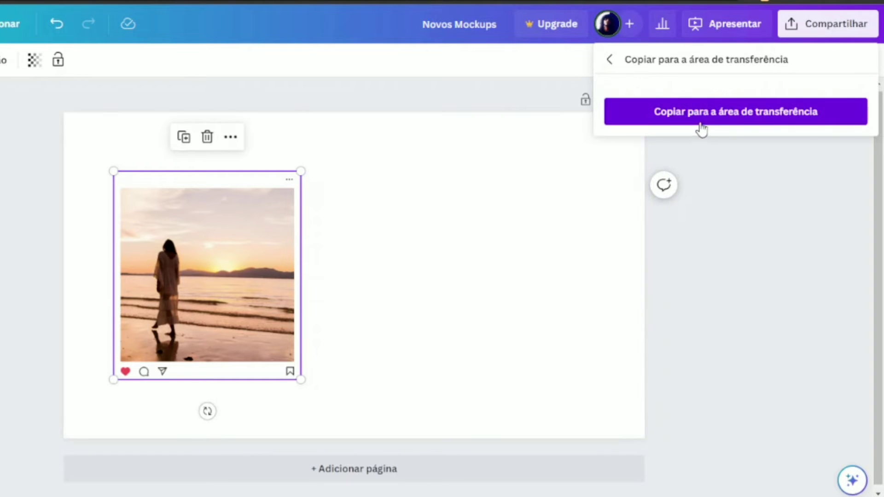
pyautogui.click(712, 115)
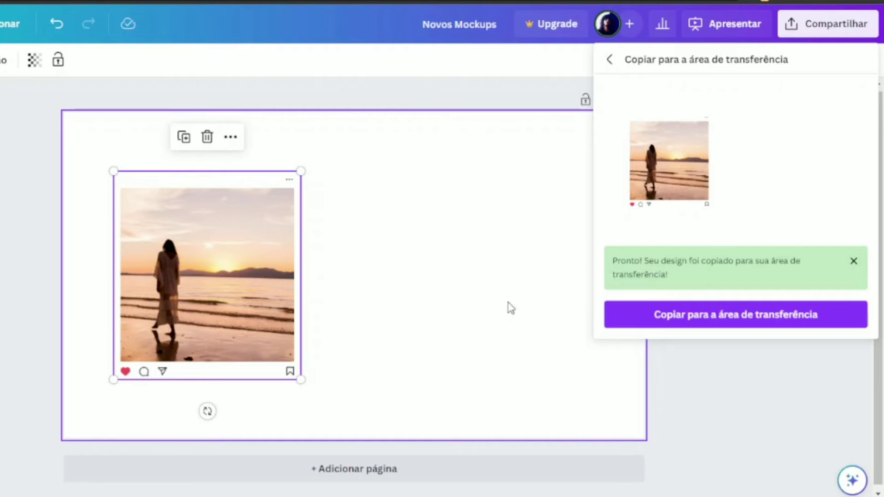
pyautogui.click(436, 271)
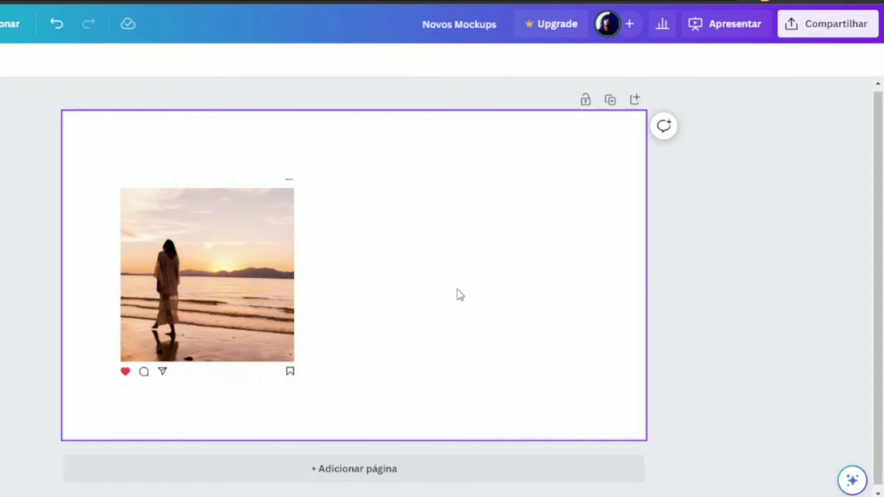
pyautogui.hotkey('ctrl', 'v')
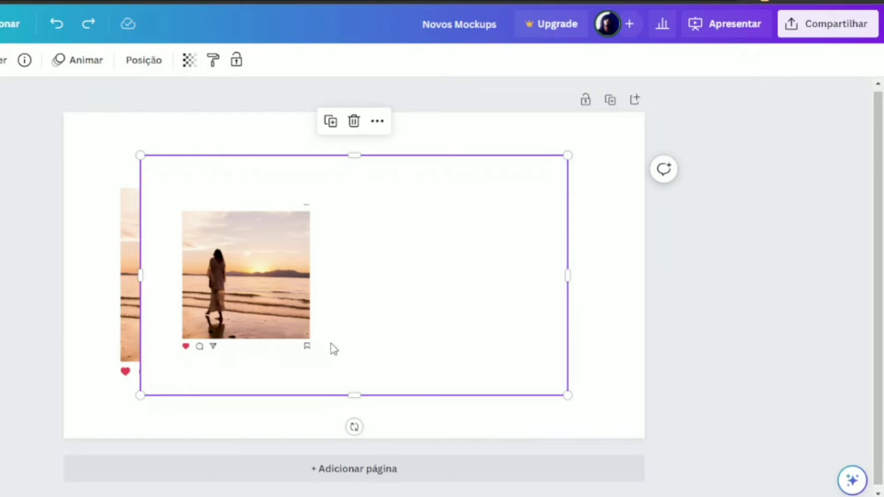
# Crop the pasted design image tightly around the social post and move it beside the original mockup.
pyautogui.moveTo(567, 287); pyautogui.dragTo(331, 282)
pyautogui.moveTo(270, 155); pyautogui.dragTo(270, 198)
pyautogui.moveTo(262, 395); pyautogui.dragTo(262, 361)
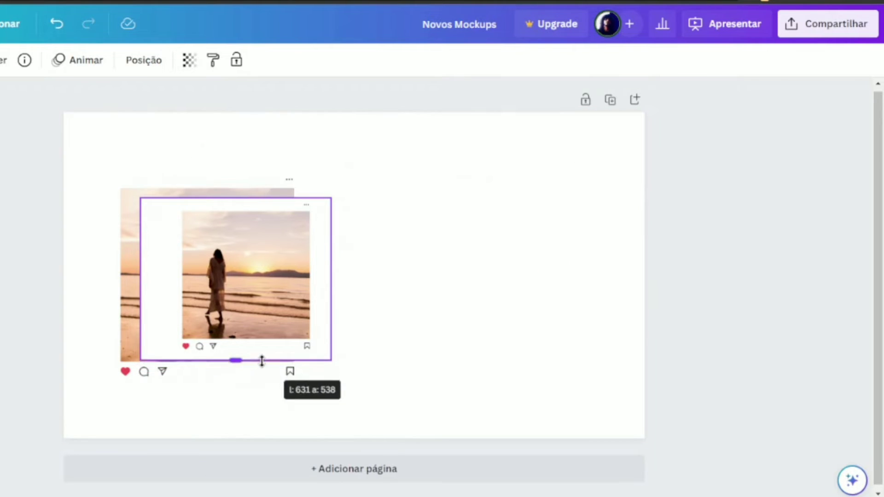
pyautogui.moveTo(139, 286); pyautogui.dragTo(172, 286)
pyautogui.moveTo(330, 283); pyautogui.dragTo(319, 285)
pyautogui.moveTo(270, 283); pyautogui.dragTo(431, 280)
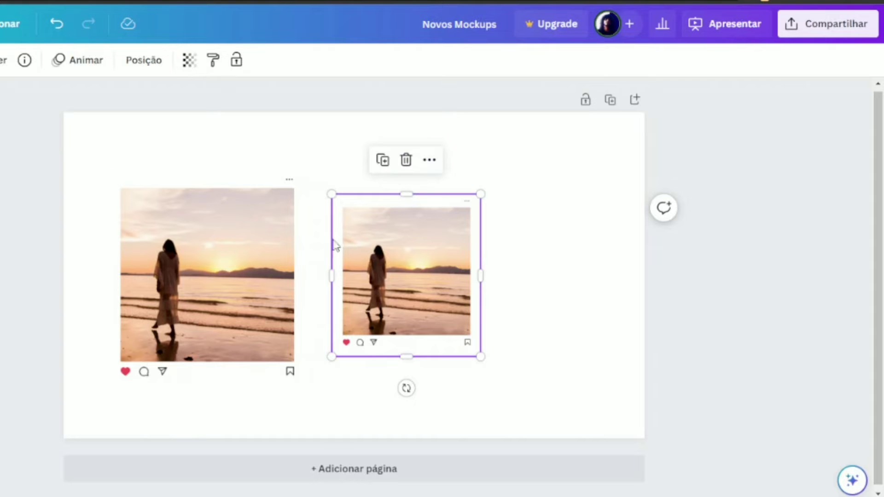
# Delete the original post mockup, then enlarge the cropped image copy and move it to the page centre.
pyautogui.click(216, 233)
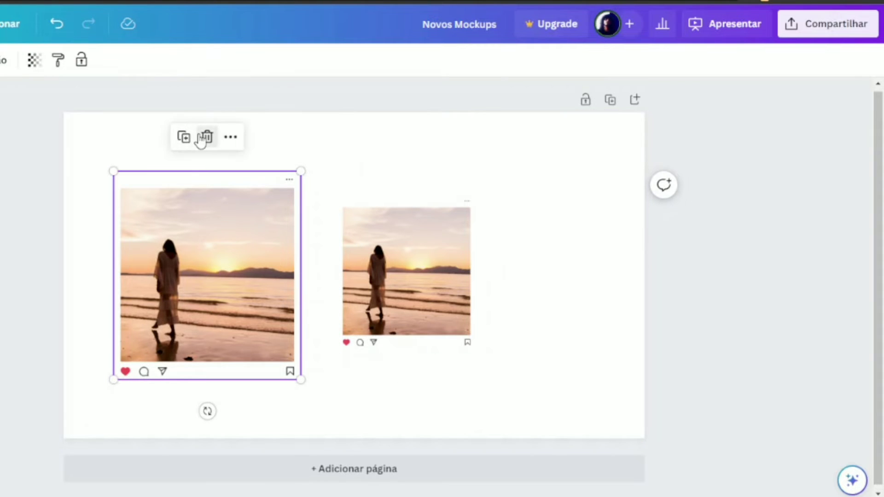
pyautogui.click(207, 136)
pyautogui.click(397, 205)
pyautogui.moveTo(480, 357); pyautogui.dragTo(523, 409)
pyautogui.moveTo(465, 311); pyautogui.dragTo(412, 310)
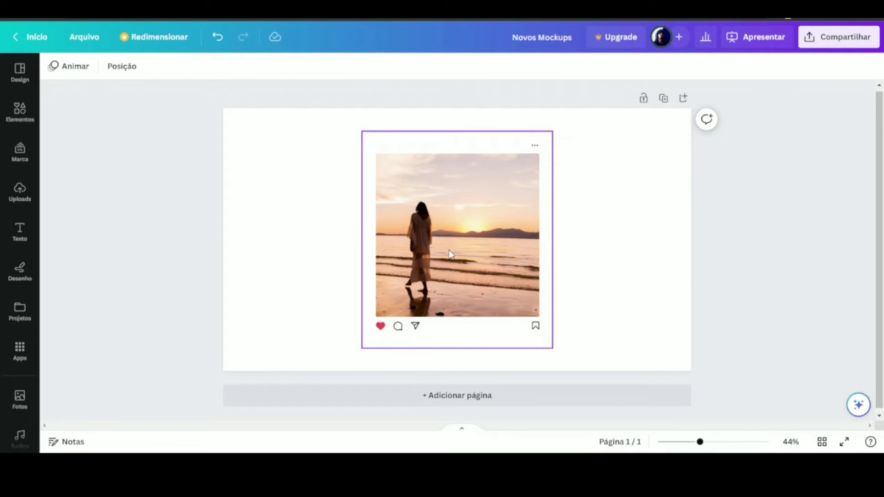
# Apply a Projetada shadow to the post image with Desfoque 13 and Transparência 34.
pyautogui.click(495, 242)
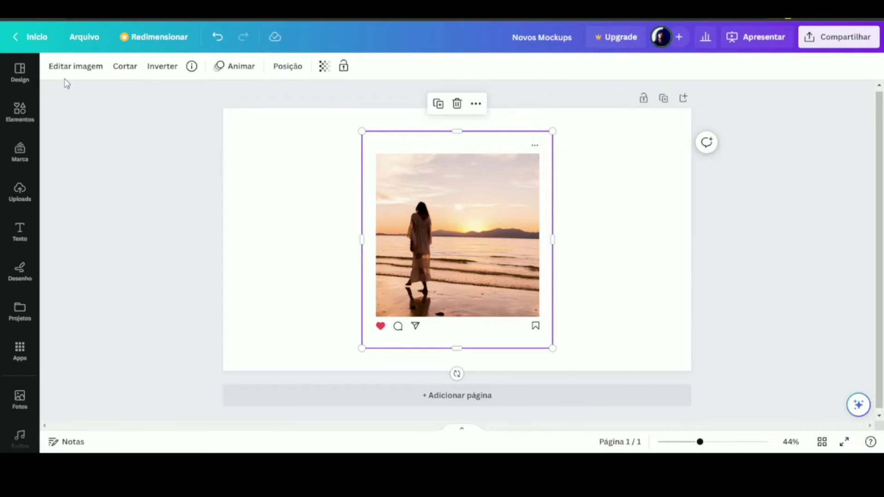
pyautogui.click(79, 70)
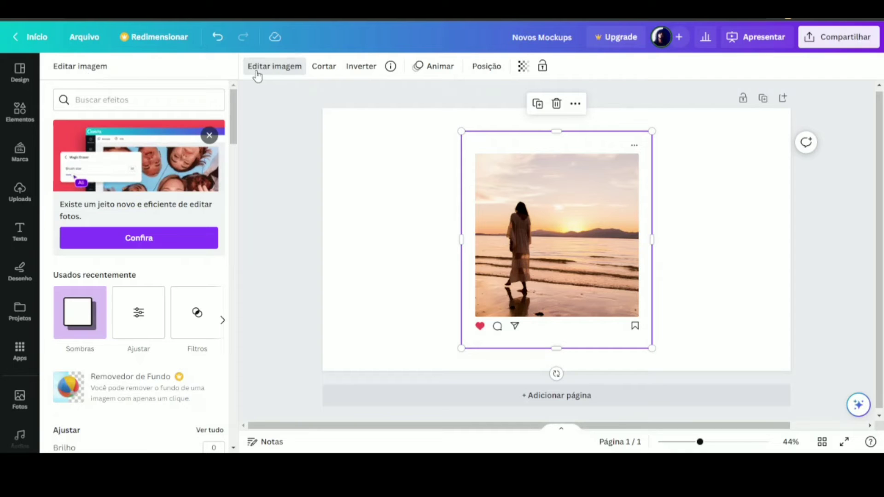
pyautogui.click(92, 312)
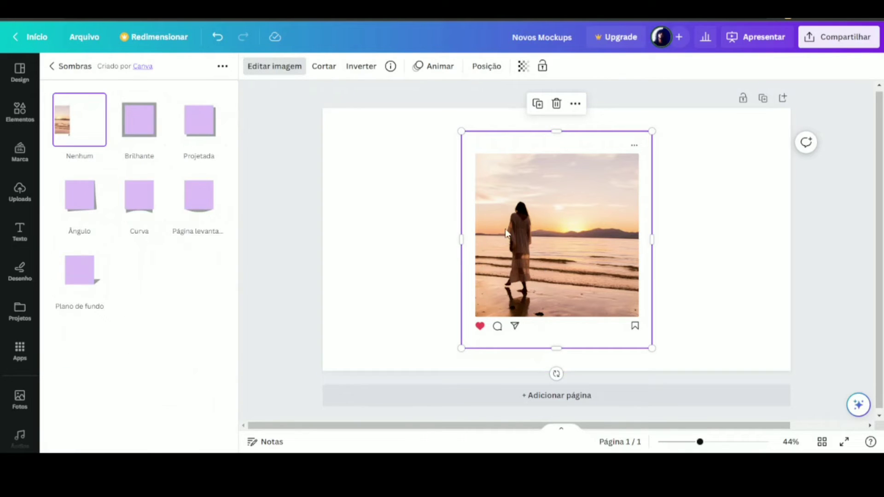
pyautogui.click(207, 128)
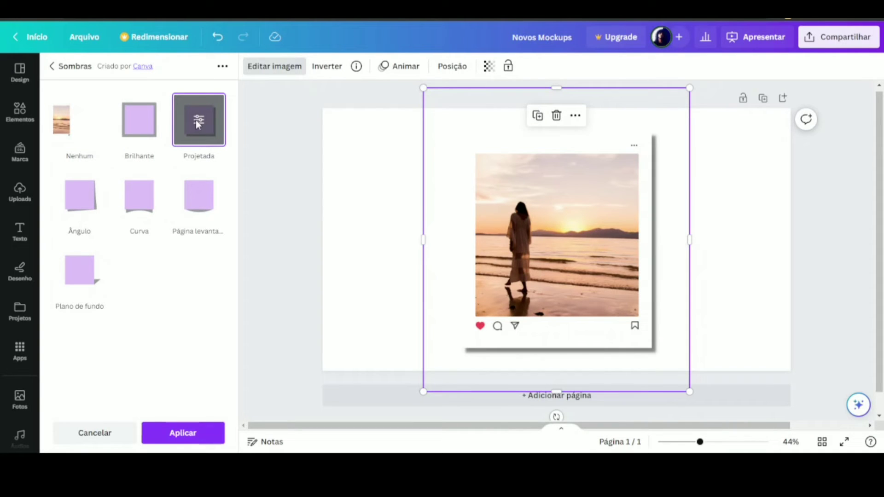
pyautogui.click(203, 120)
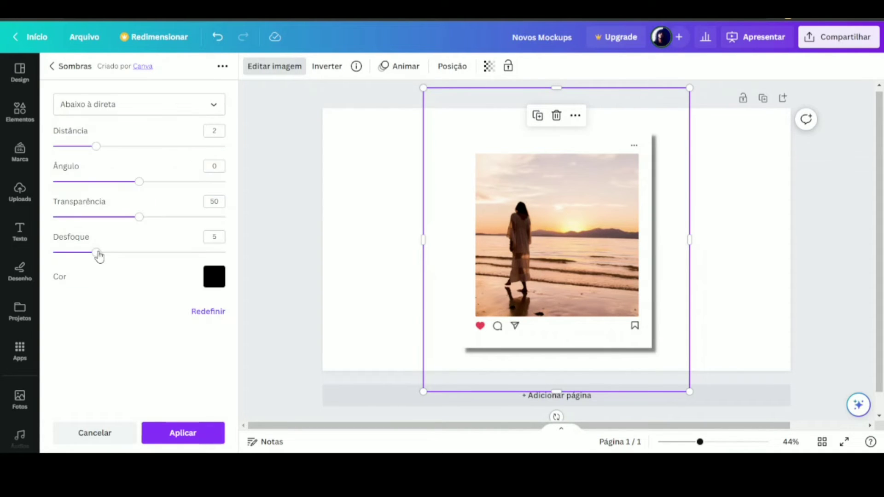
pyautogui.moveTo(99, 255); pyautogui.dragTo(166, 257)
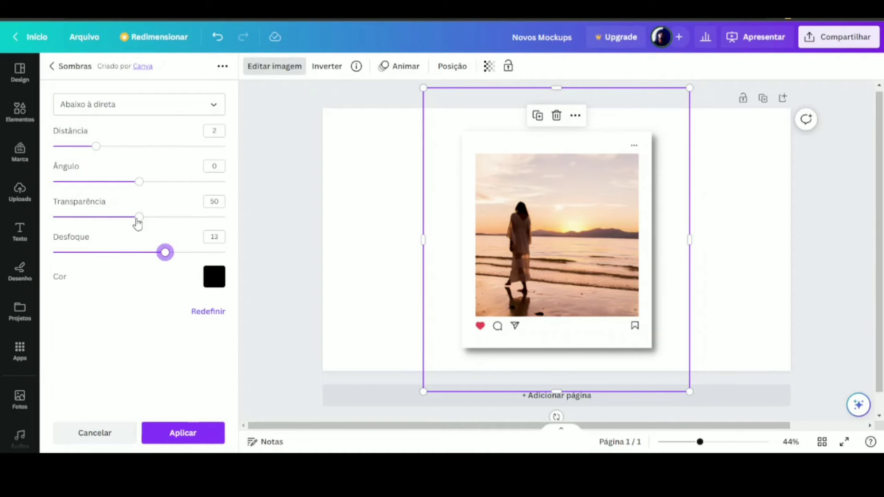
pyautogui.moveTo(139, 217); pyautogui.dragTo(112, 218)
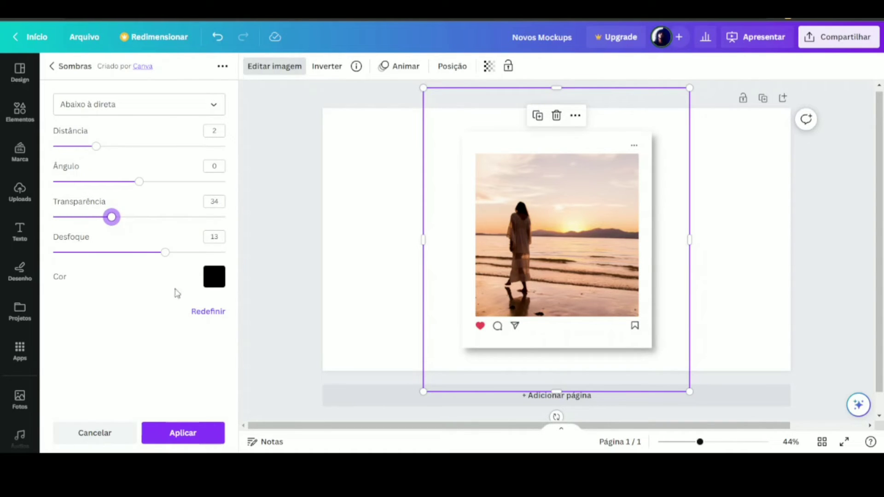
pyautogui.click(198, 433)
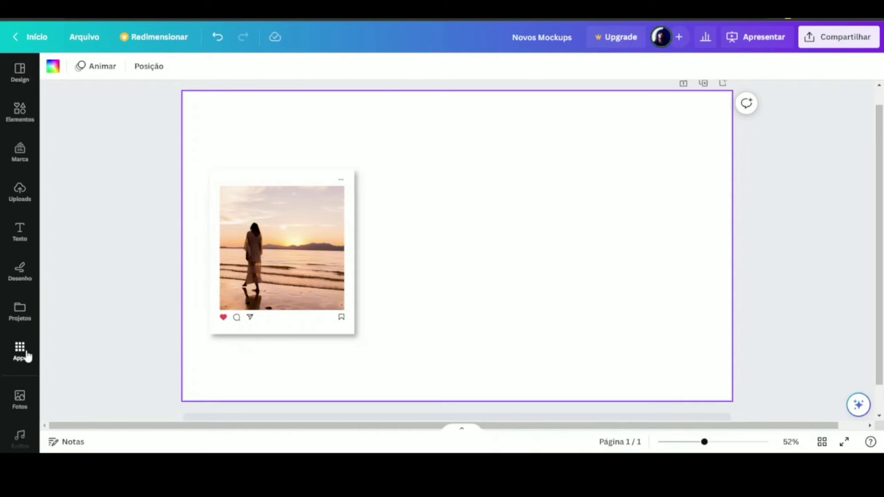
# Add the round peeling sticker mockup from the Impressão category of the Mockups app and enlarge it beside the post image.
pyautogui.click(20, 351)
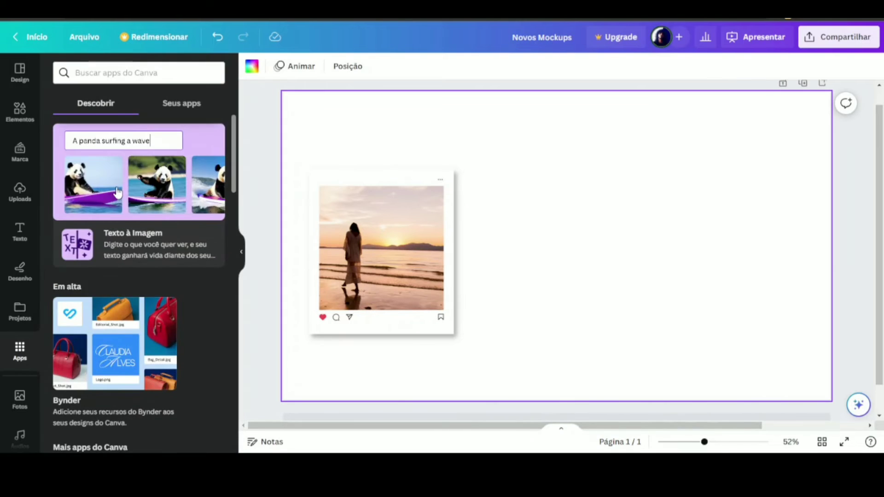
pyautogui.scroll(-2, 91, 228)
pyautogui.scroll(-6, 91, 228)
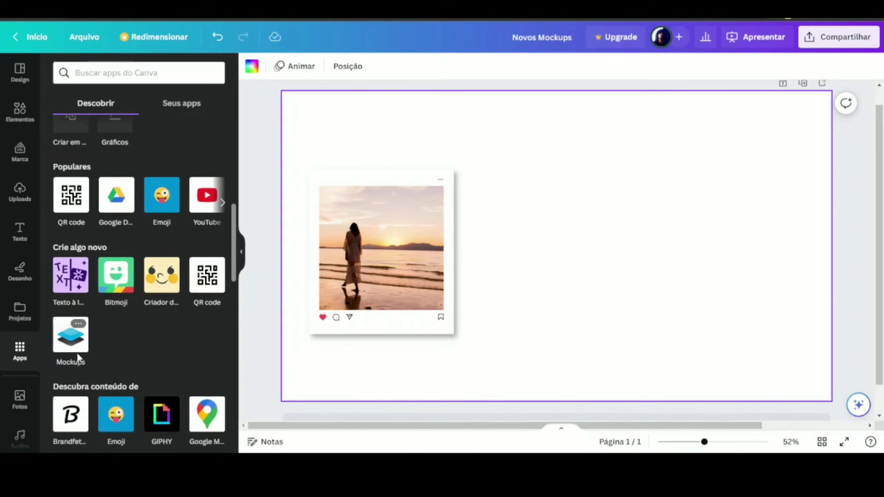
pyautogui.click(75, 349)
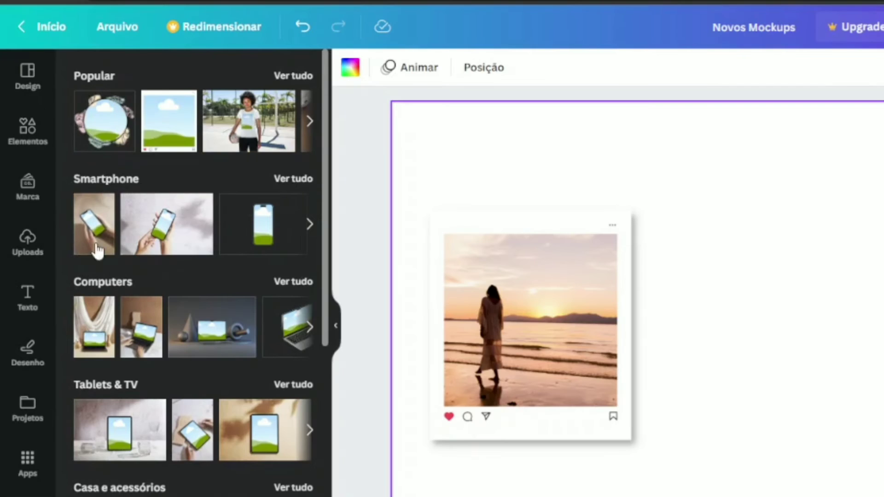
pyautogui.scroll(-5, 71, 241)
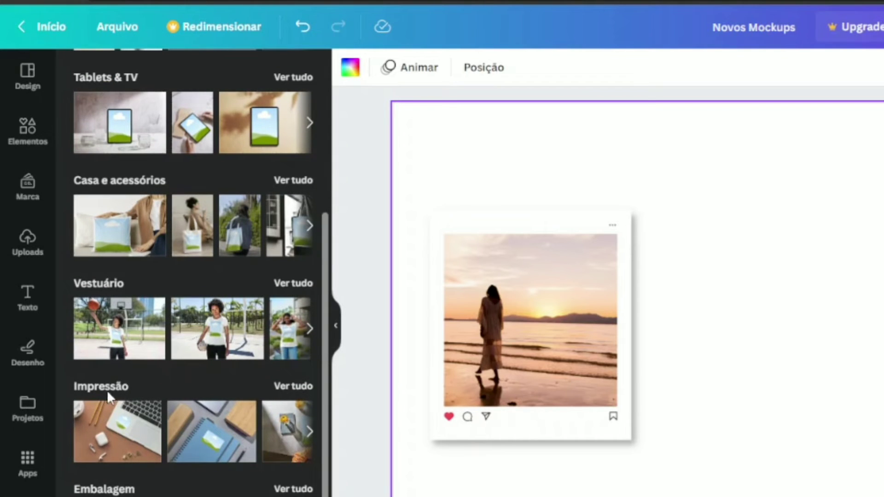
pyautogui.click(297, 387)
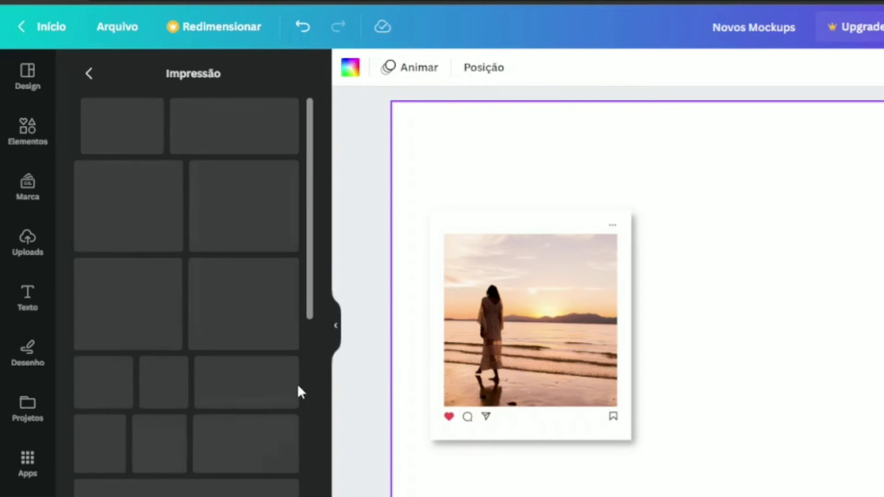
pyautogui.scroll(-5, 191, 240)
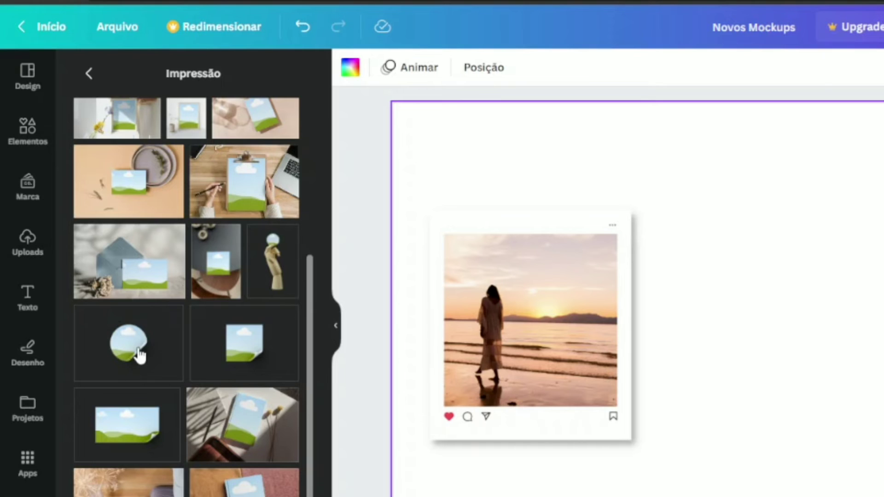
pyautogui.click(140, 356)
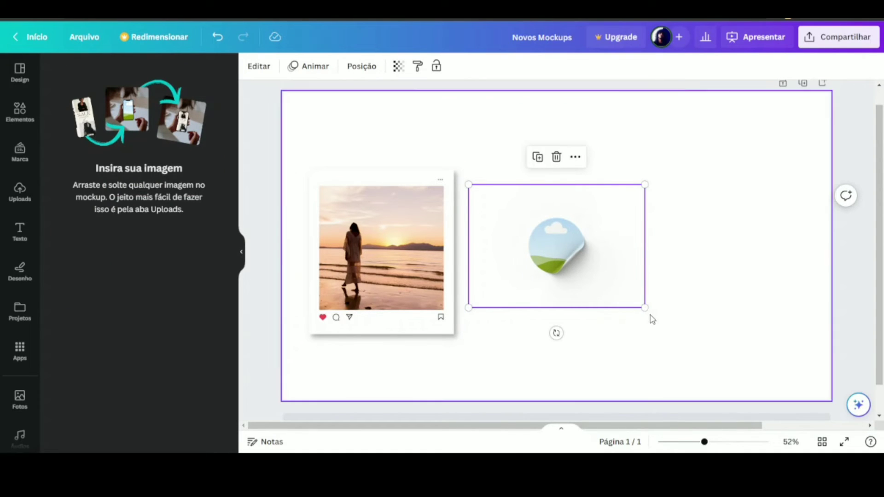
pyautogui.moveTo(645, 307); pyautogui.dragTo(772, 392)
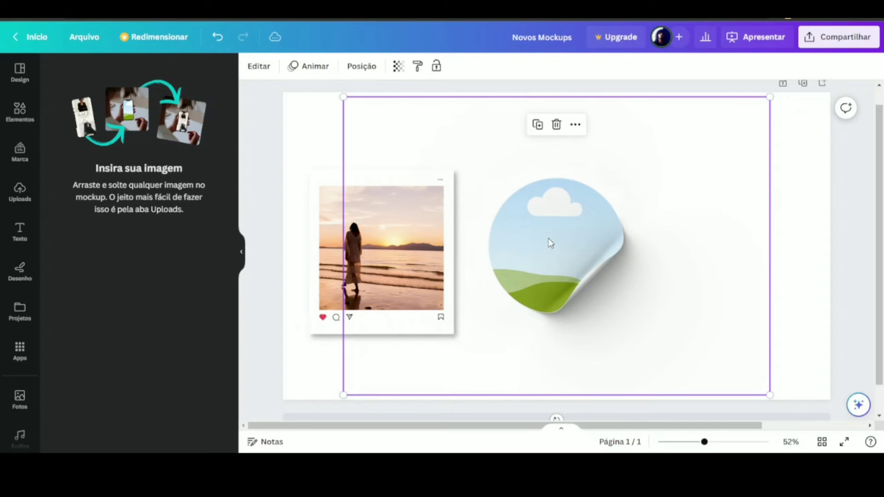
# Fill the round sticker mockup with the photo of the woman on the beach and set its image adjustment to Preencher.
pyautogui.click(29, 401)
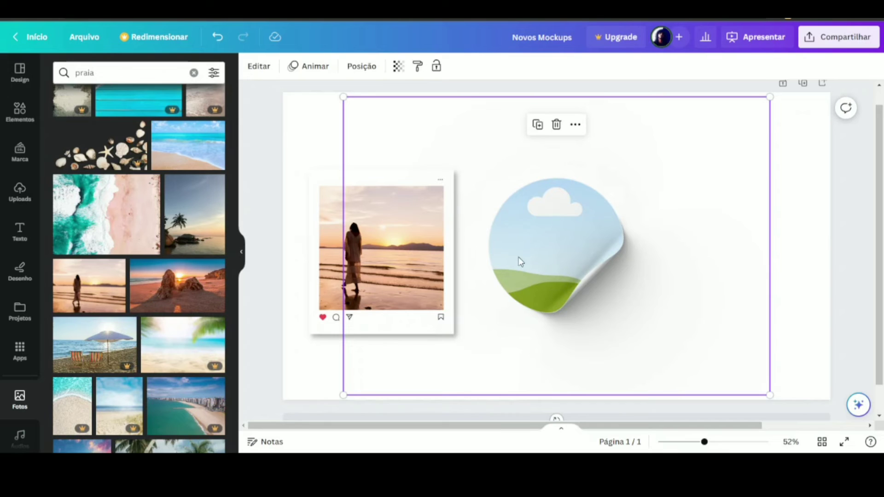
pyautogui.moveTo(102, 299); pyautogui.dragTo(528, 255)
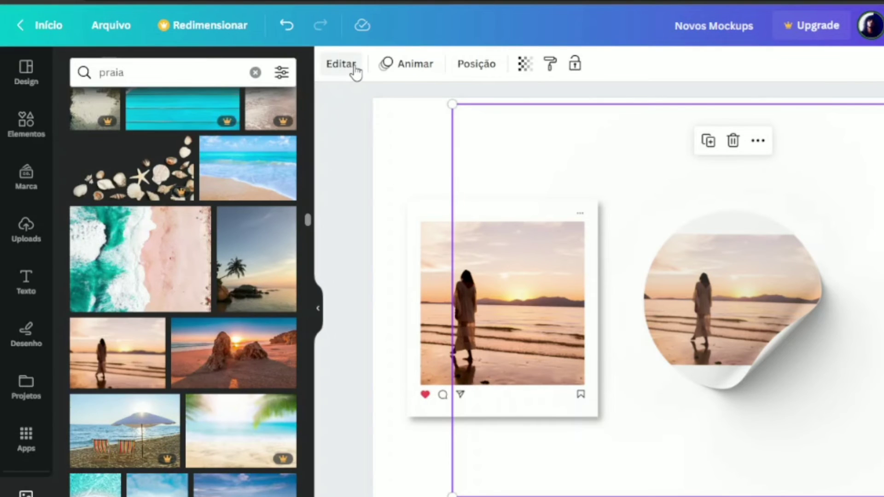
pyautogui.click(267, 68)
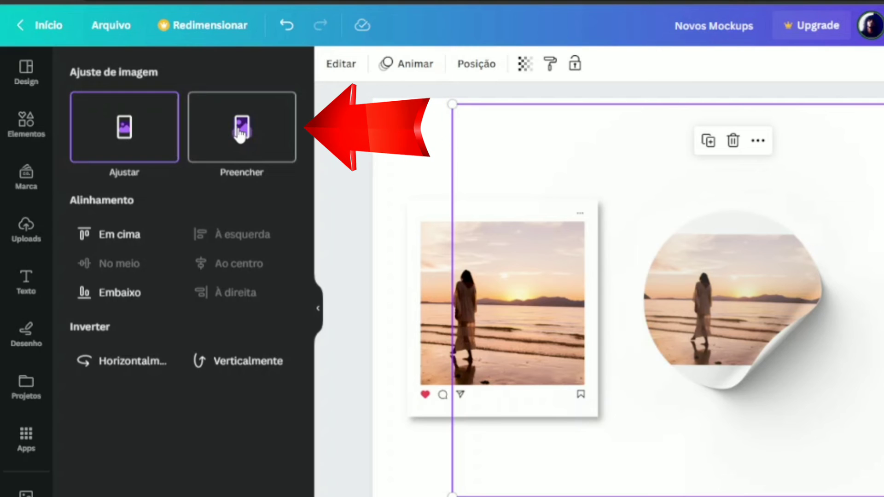
pyautogui.click(246, 133)
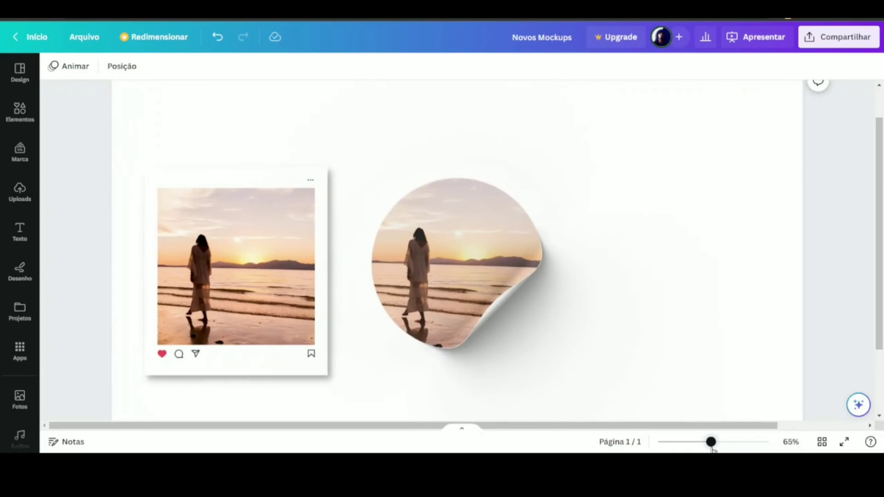
pyautogui.moveTo(710, 442); pyautogui.dragTo(725, 449)
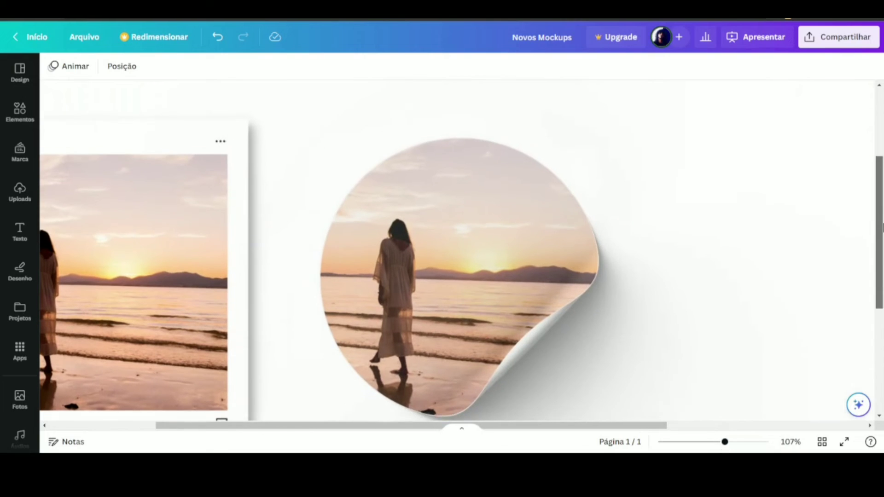
pyautogui.scroll(-2, 882, 235)
pyautogui.scroll(-1, 882, 236)
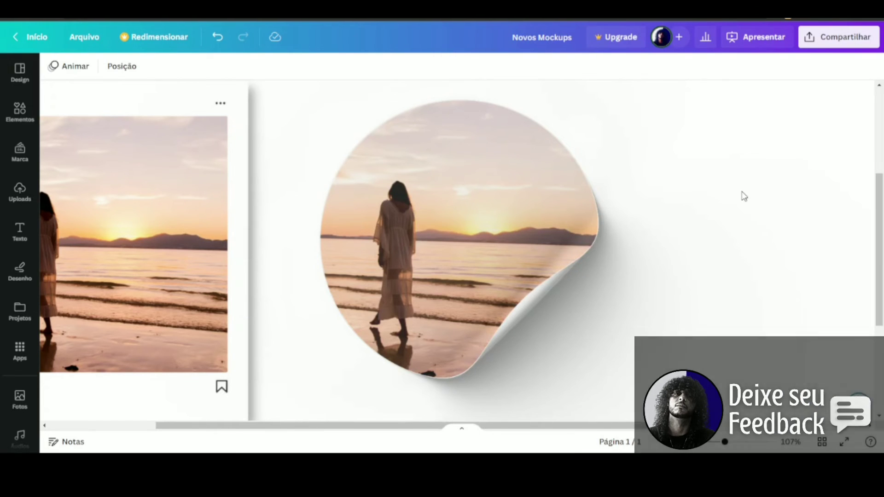
pyautogui.keyDown('ctrl'); pyautogui.scroll(-5, 145, 206); pyautogui.keyUp('ctrl')
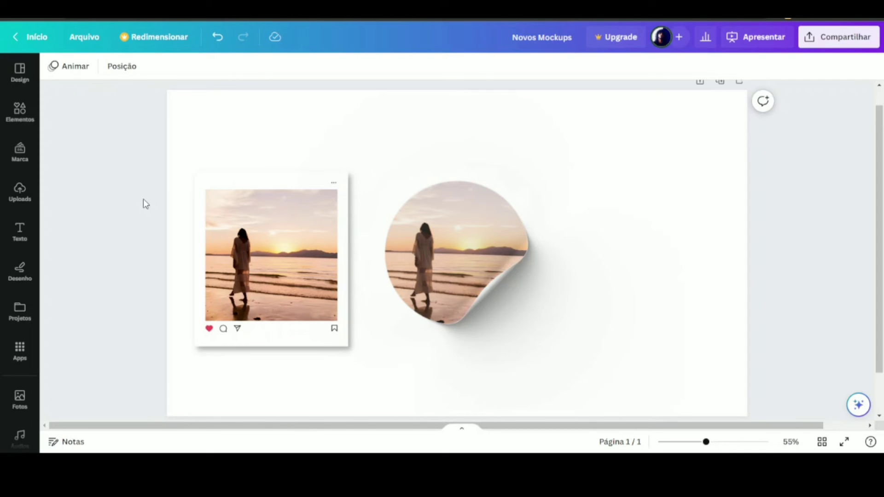
# Add a bottle mockup with a loop cap from the Embalagem category and place it enlarged to the right of the sticker.
pyautogui.click(20, 353)
pyautogui.scroll(-10, 69, 255)
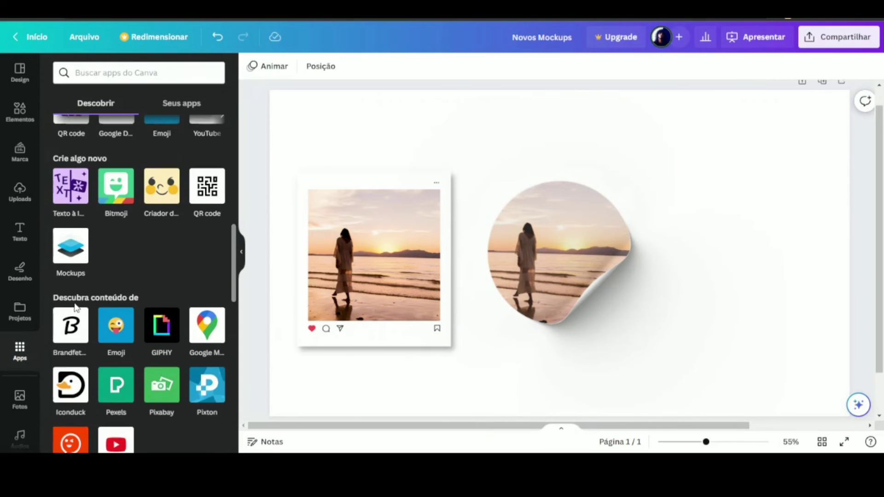
pyautogui.click(69, 252)
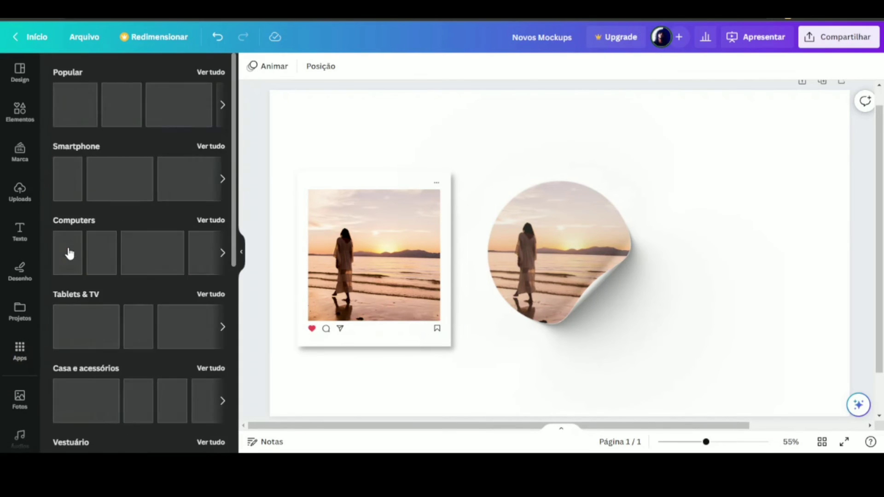
pyautogui.scroll(-12, 151, 220)
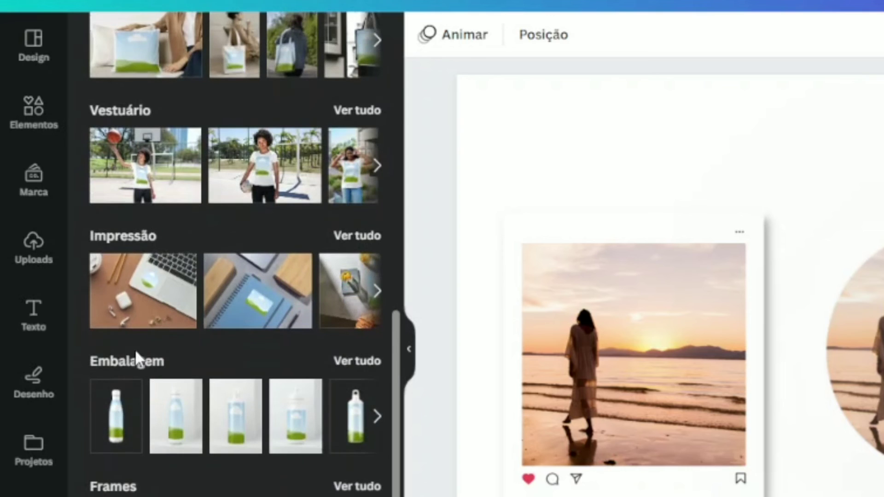
pyautogui.click(340, 361)
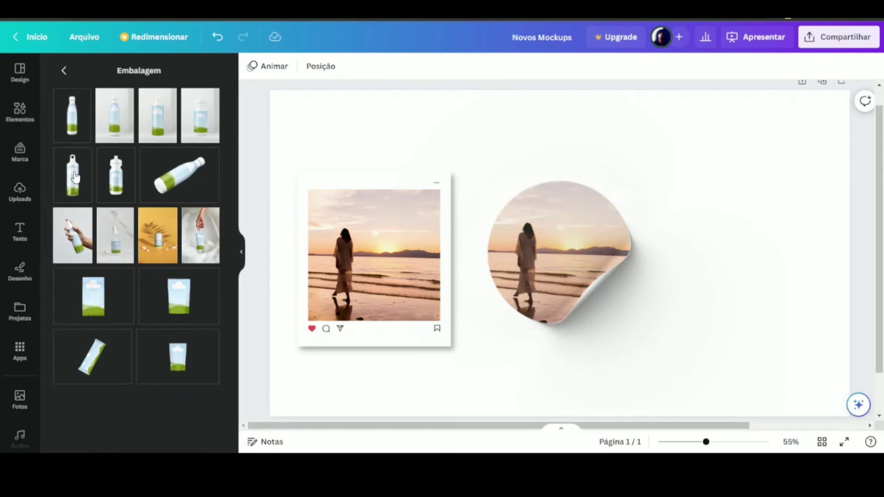
pyautogui.click(128, 223)
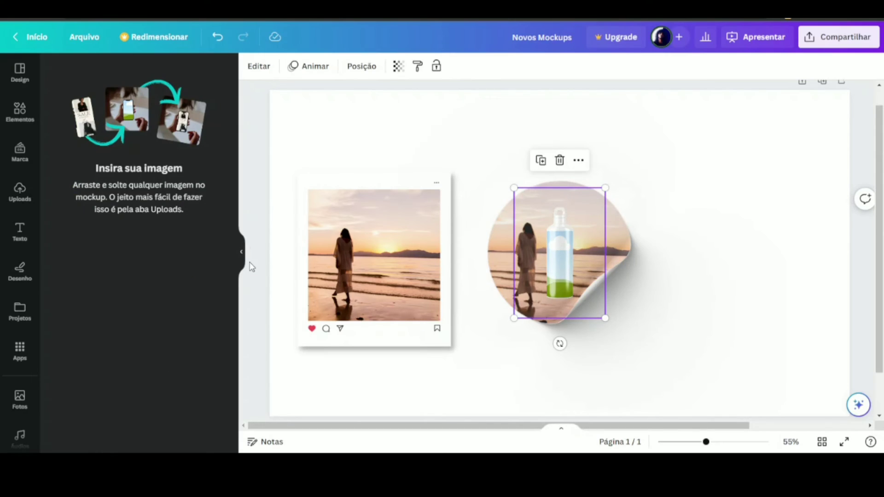
pyautogui.moveTo(554, 256); pyautogui.dragTo(718, 251)
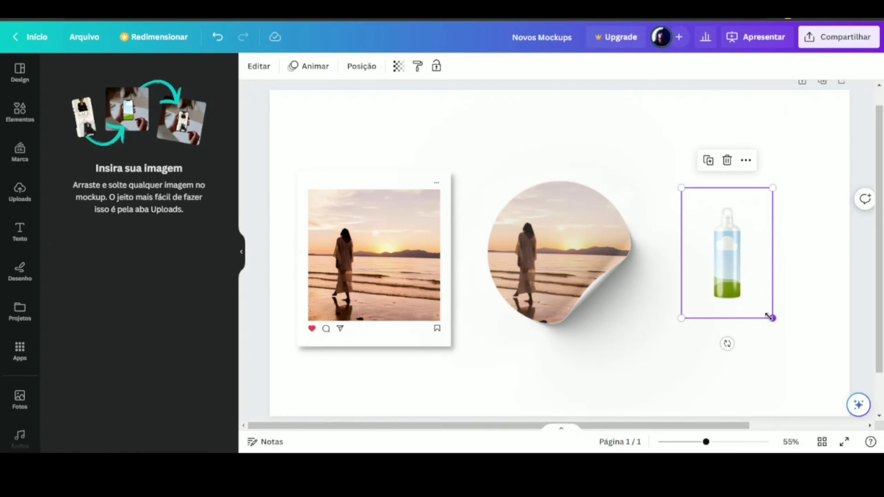
pyautogui.moveTo(768, 316); pyautogui.dragTo(808, 371)
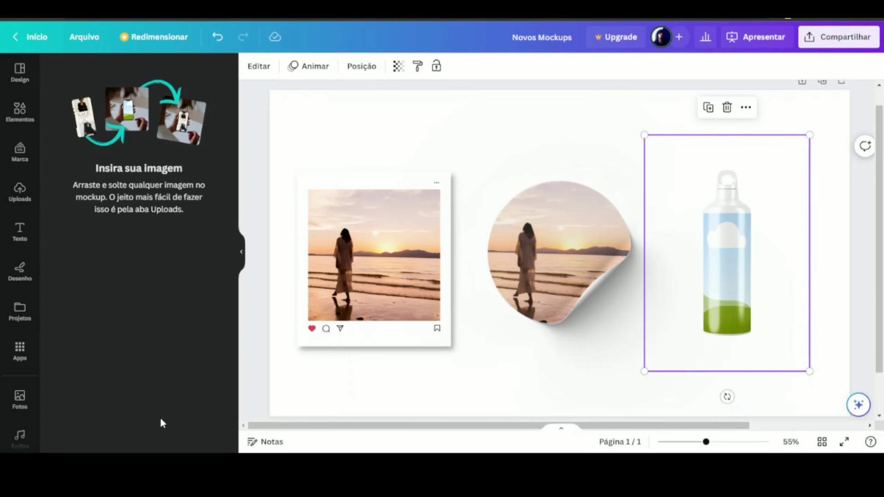
# Fill the bottle mockup with the same beach photo, using the Preencher adjustment and À esquerda alignment.
pyautogui.click(19, 401)
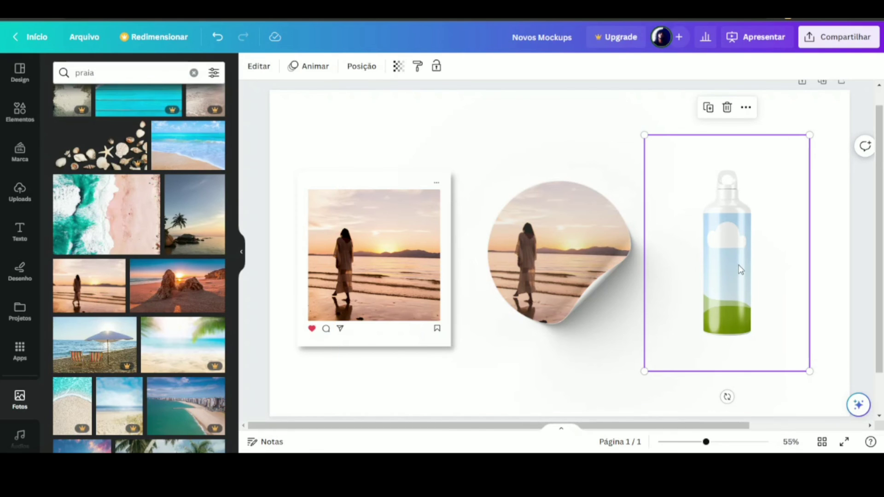
pyautogui.moveTo(87, 292); pyautogui.dragTo(723, 301)
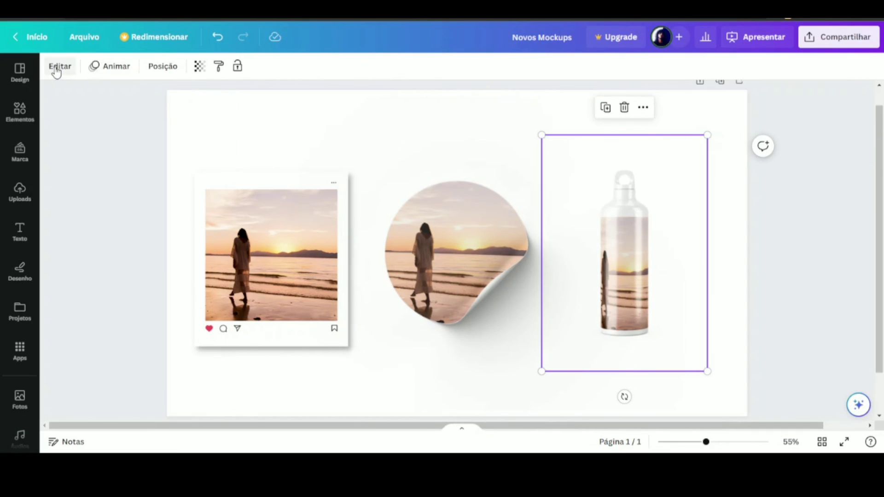
pyautogui.click(55, 66)
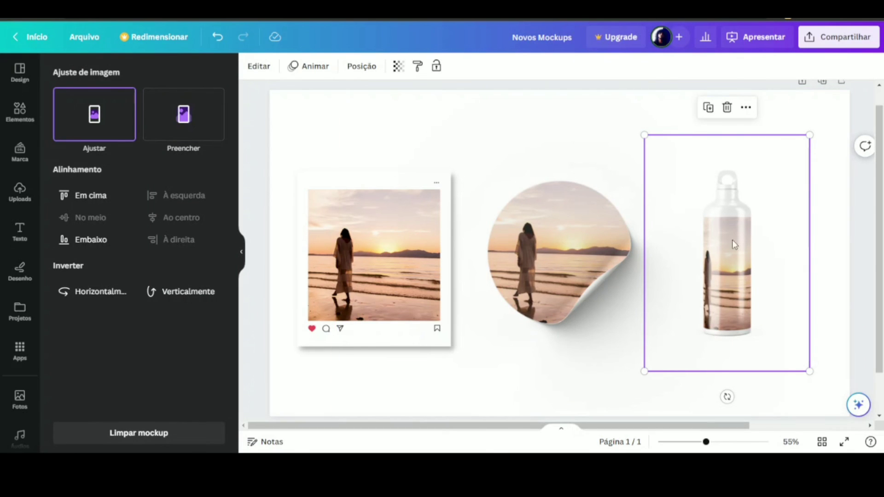
pyautogui.click(184, 115)
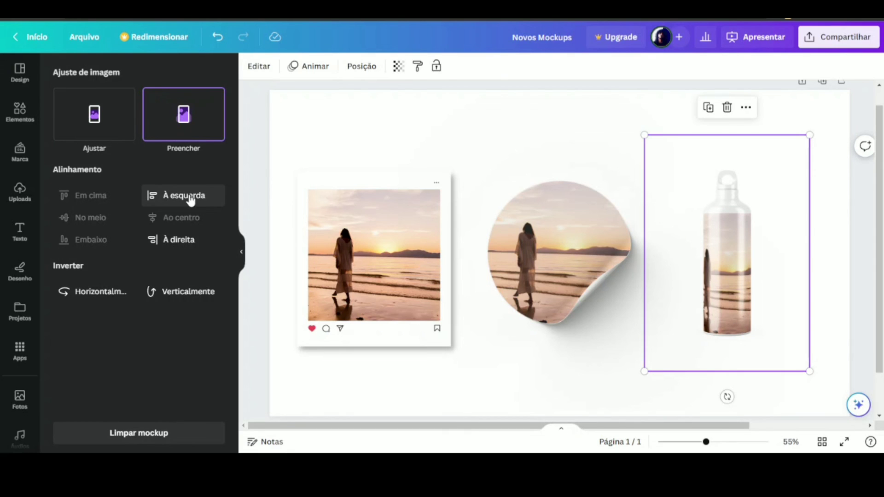
pyautogui.click(168, 195)
pyautogui.press('Escape')
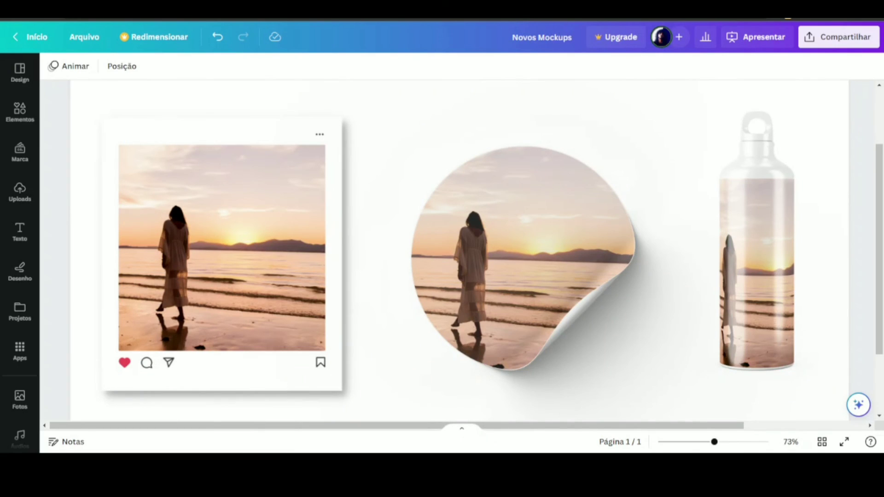